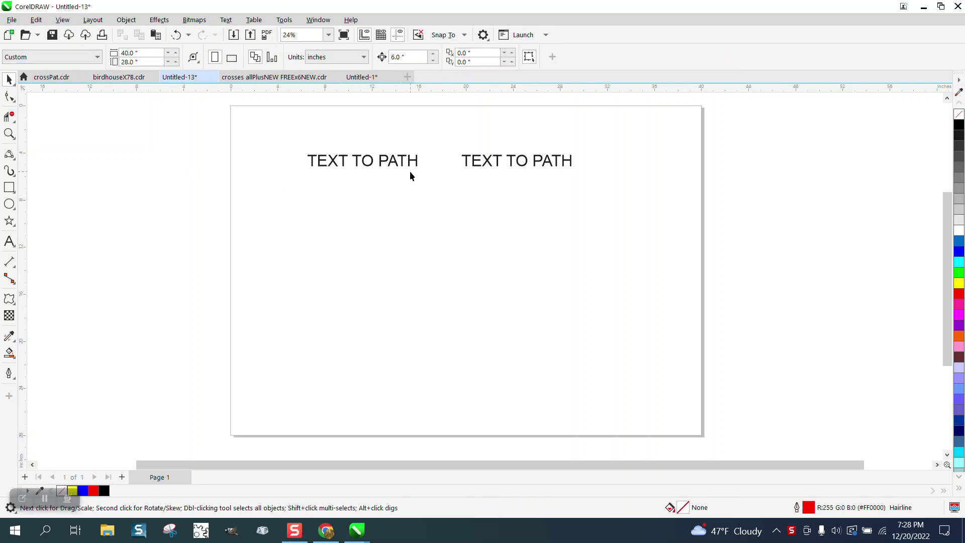
- Draw an upward 3-point arc left to right beneath the left label
{"action": "left_click", "coordinate": [415, 167]}
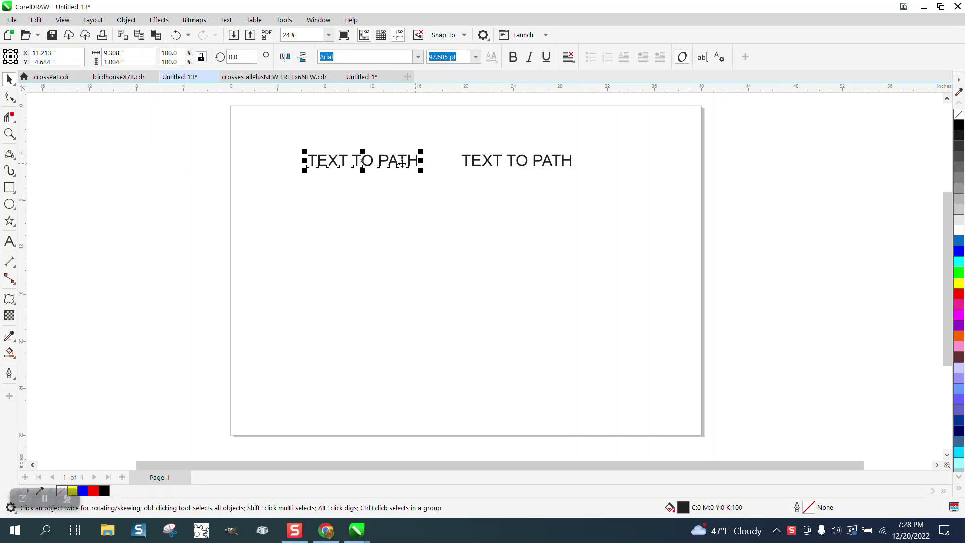
{"action": "left_click", "coordinate": [490, 162]}
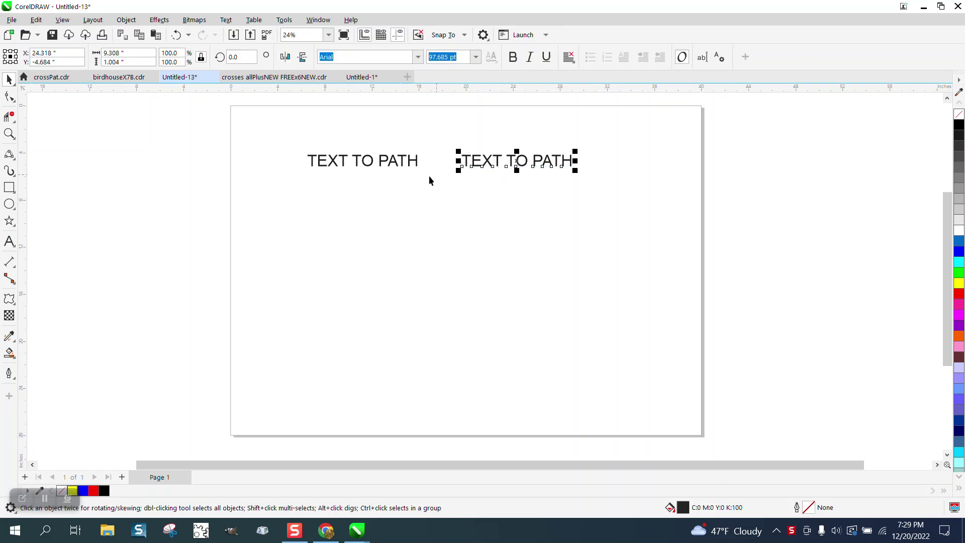
{"action": "left_click", "coordinate": [11, 155]}
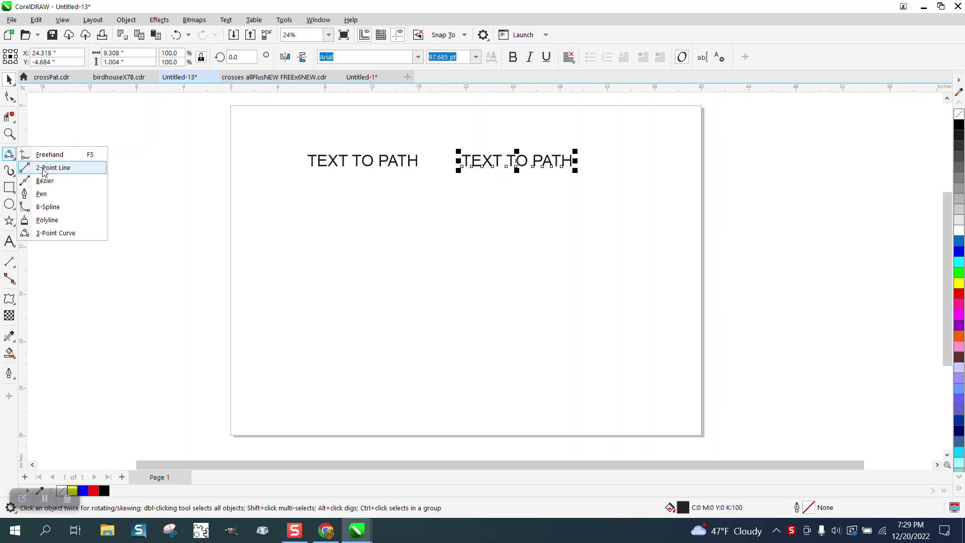
{"action": "left_click", "coordinate": [55, 233]}
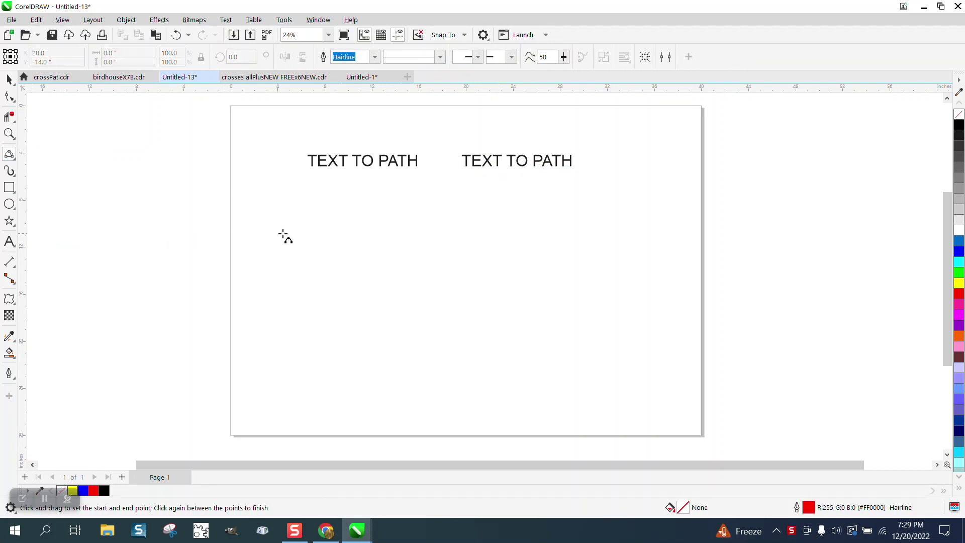
{"action": "left_click_drag", "start_coordinate": [279, 240], "coordinate": [455, 242]}
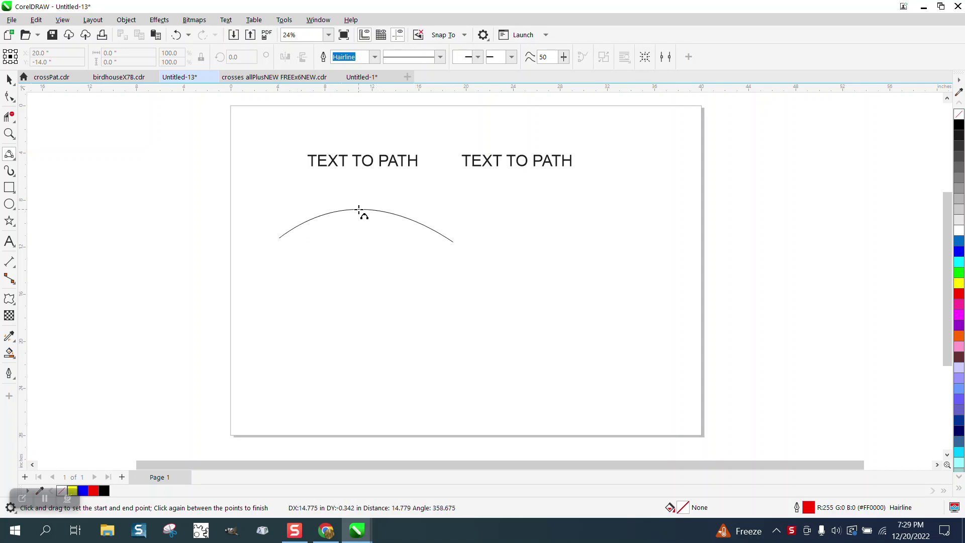
{"action": "left_click", "coordinate": [364, 211]}
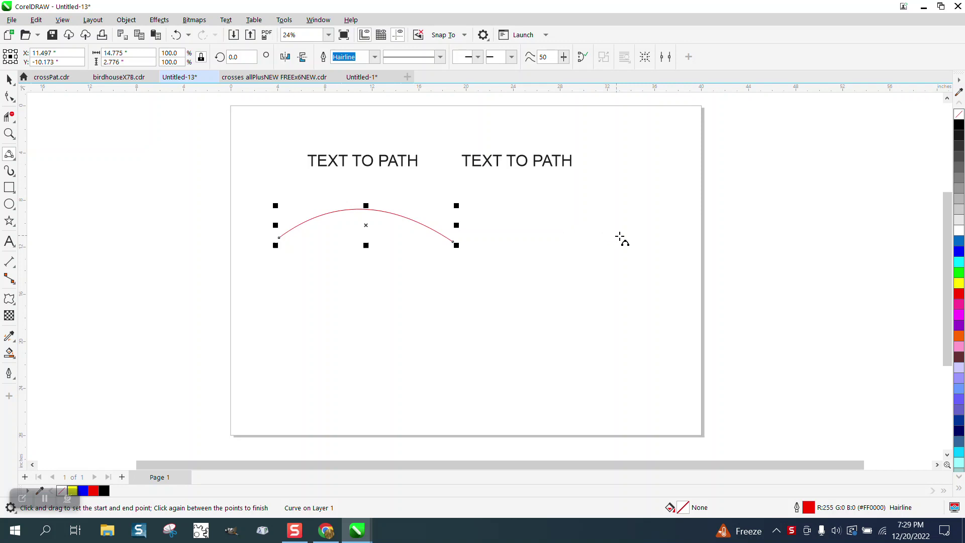
- Draw a second upward arc right to left beneath the right label
{"action": "left_click_drag", "start_coordinate": [653, 235], "coordinate": [484, 242]}
{"action": "left_click", "coordinate": [556, 211]}
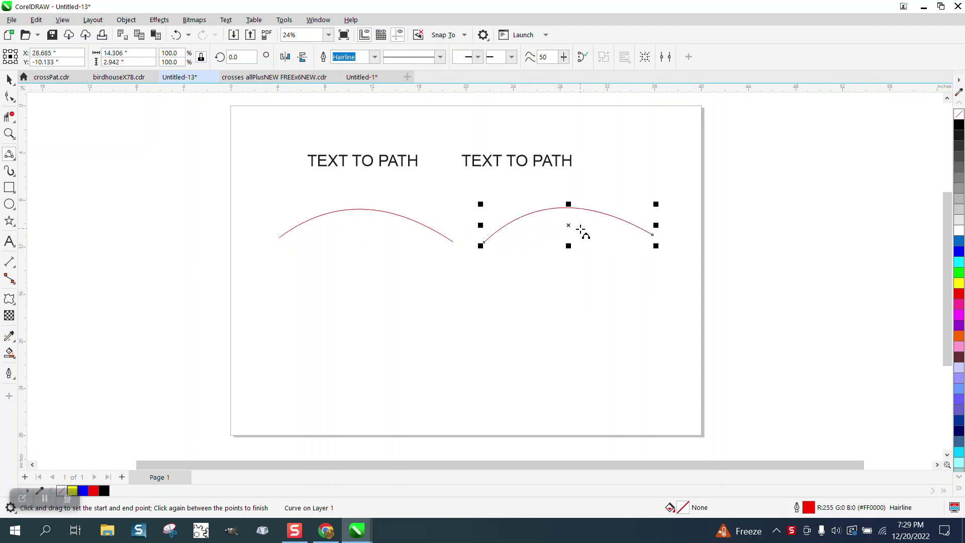
{"action": "left_click", "coordinate": [10, 79]}
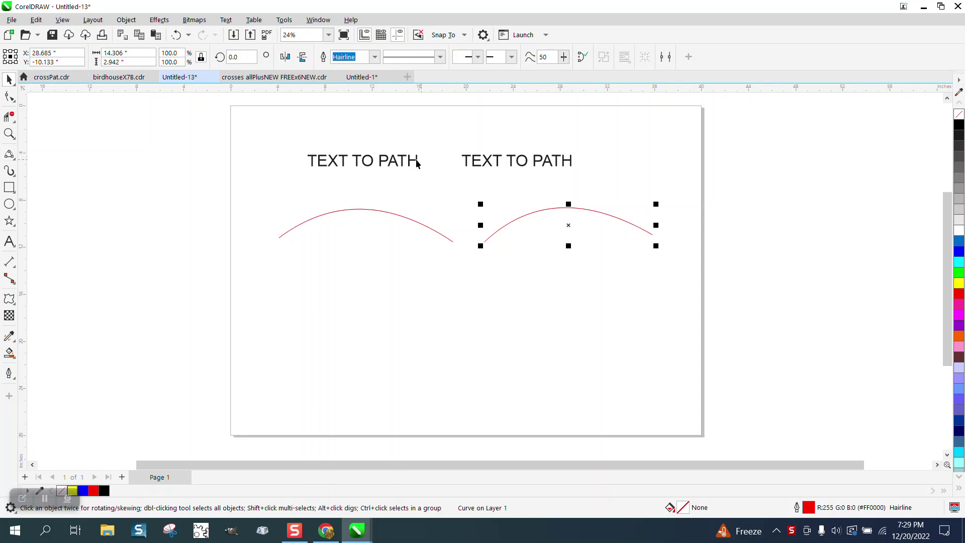
- Fit the left 'TEXT TO PATH' label onto the left arc with Fit Text to Path
{"action": "left_click", "coordinate": [368, 163]}
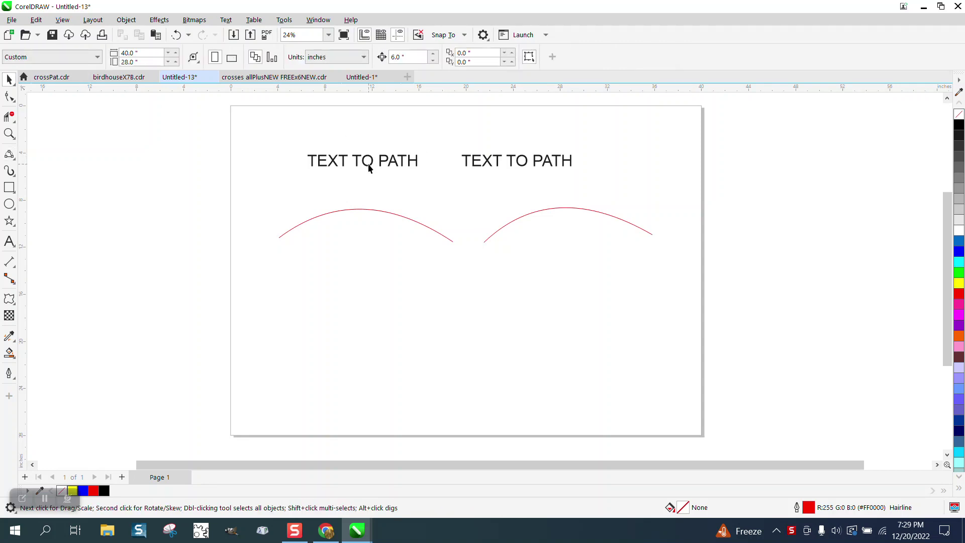
{"action": "left_click", "coordinate": [368, 166]}
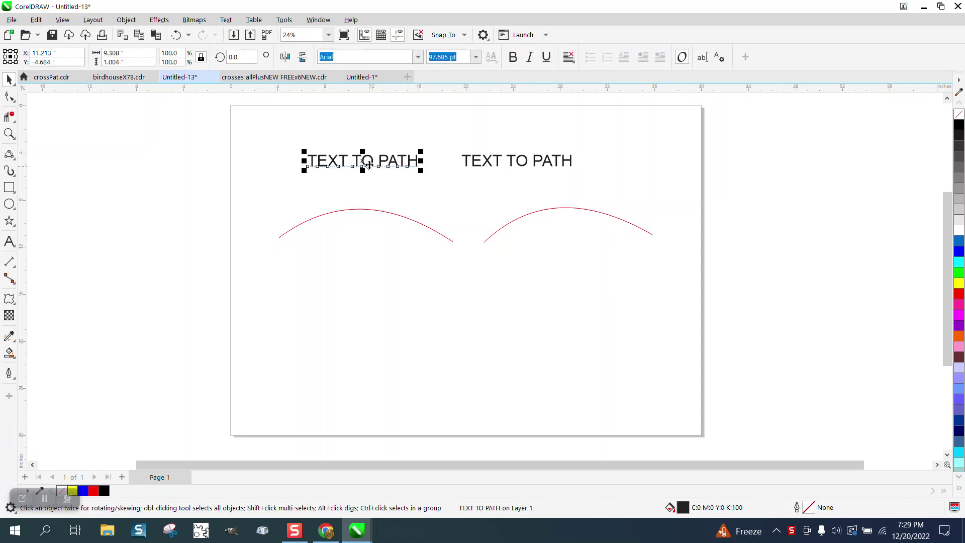
{"action": "left_click", "coordinate": [226, 20]}
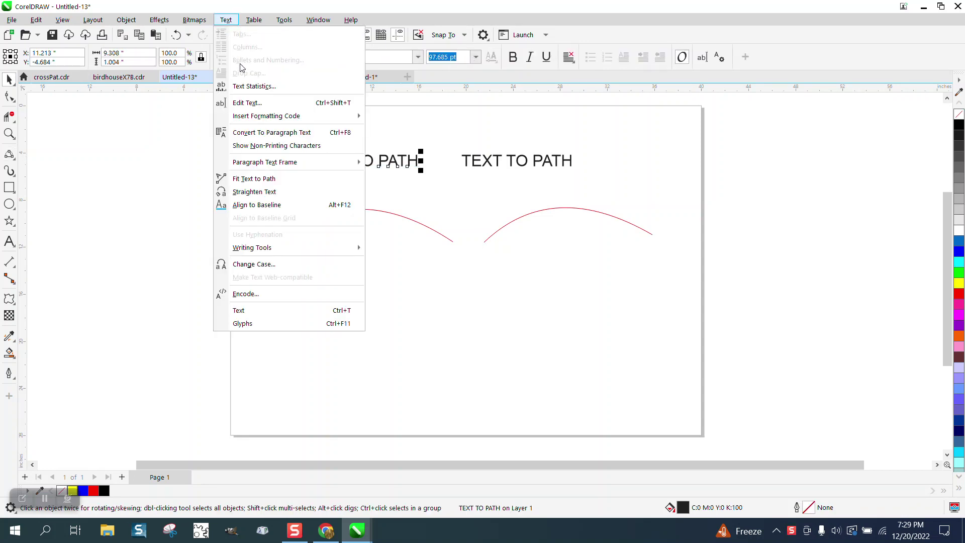
{"action": "left_click", "coordinate": [254, 179]}
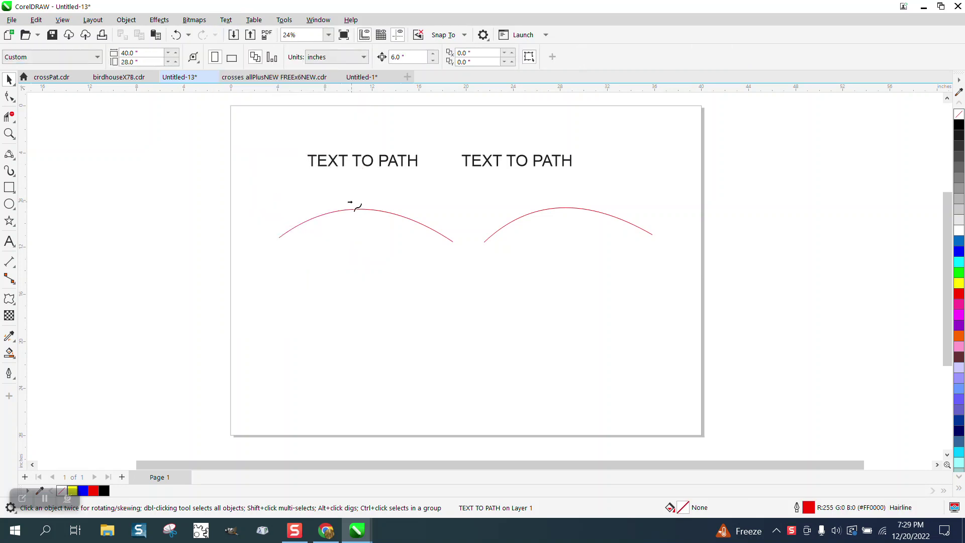
{"action": "left_click", "coordinate": [316, 217]}
- Fit the right 'TEXT TO PATH' label onto the right arc, where it lands upside down
{"action": "left_click", "coordinate": [500, 165]}
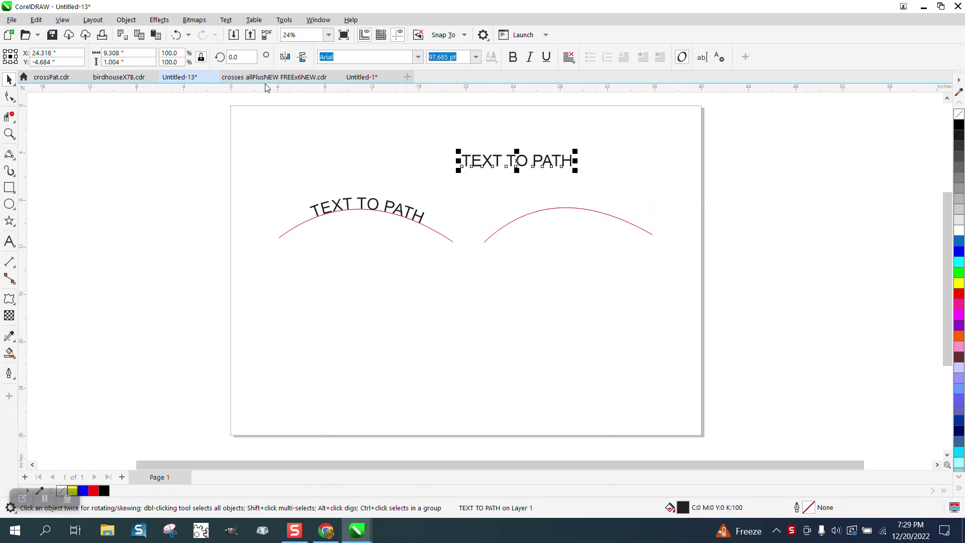
{"action": "left_click", "coordinate": [230, 22]}
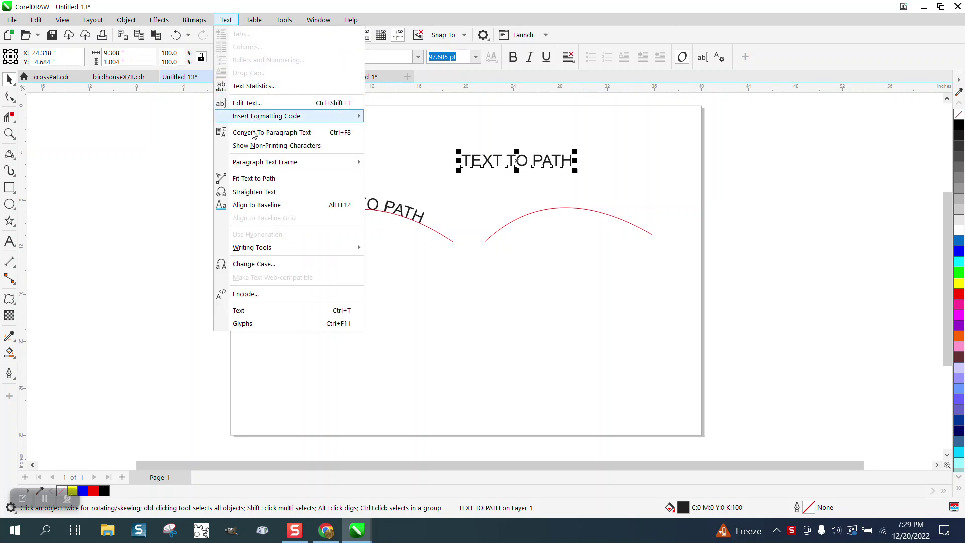
{"action": "left_click", "coordinate": [253, 179]}
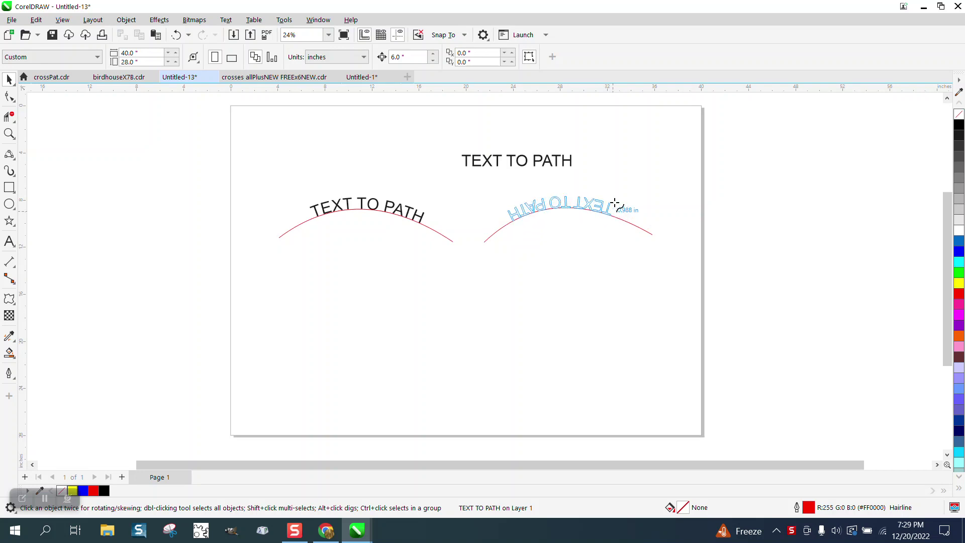
{"action": "left_click", "coordinate": [618, 215]}
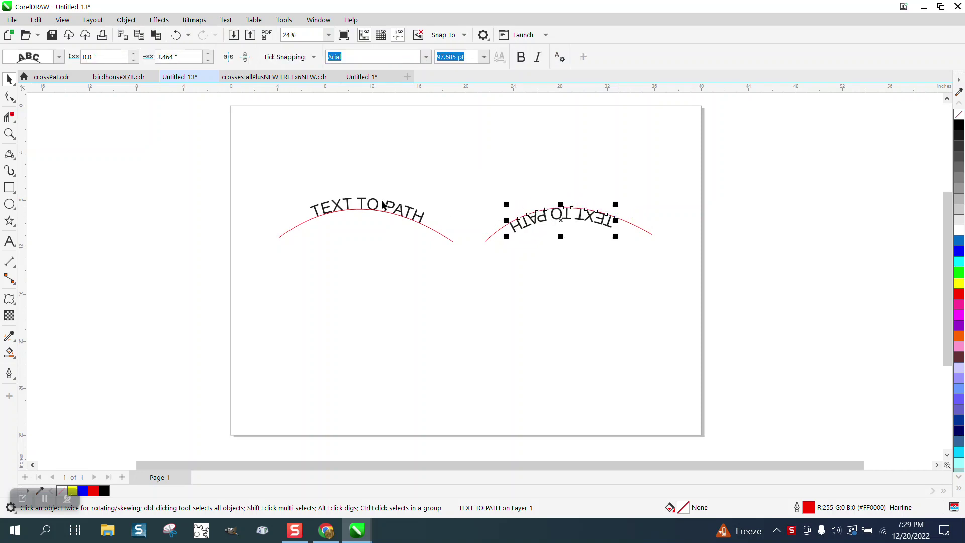
{"action": "left_click", "coordinate": [9, 95]}
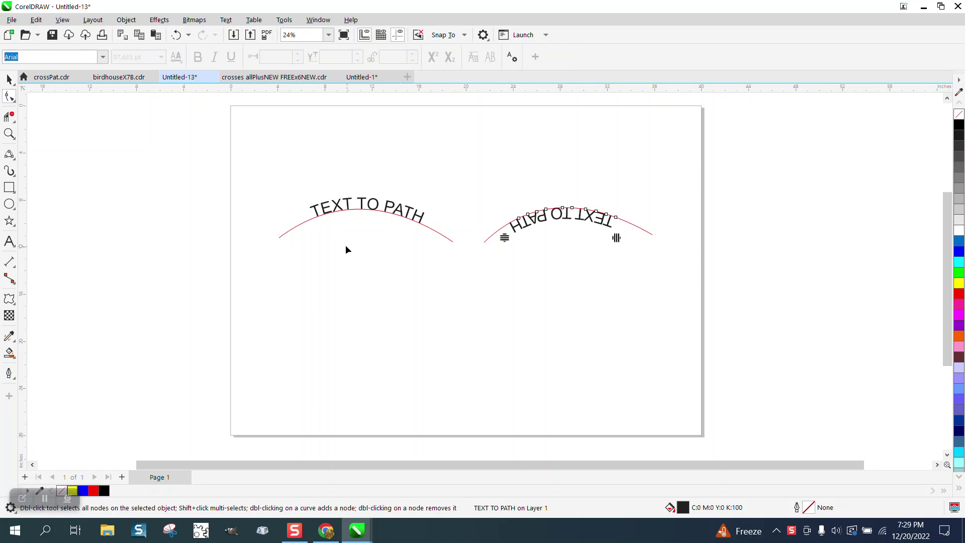
{"action": "left_click", "coordinate": [295, 227]}
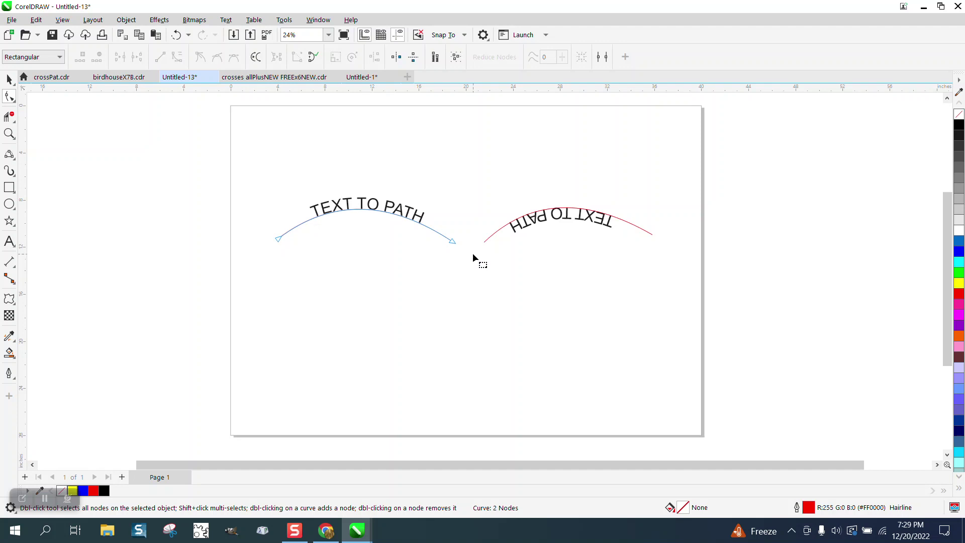
{"action": "left_click", "coordinate": [483, 243]}
{"action": "left_click", "coordinate": [15, 158]}
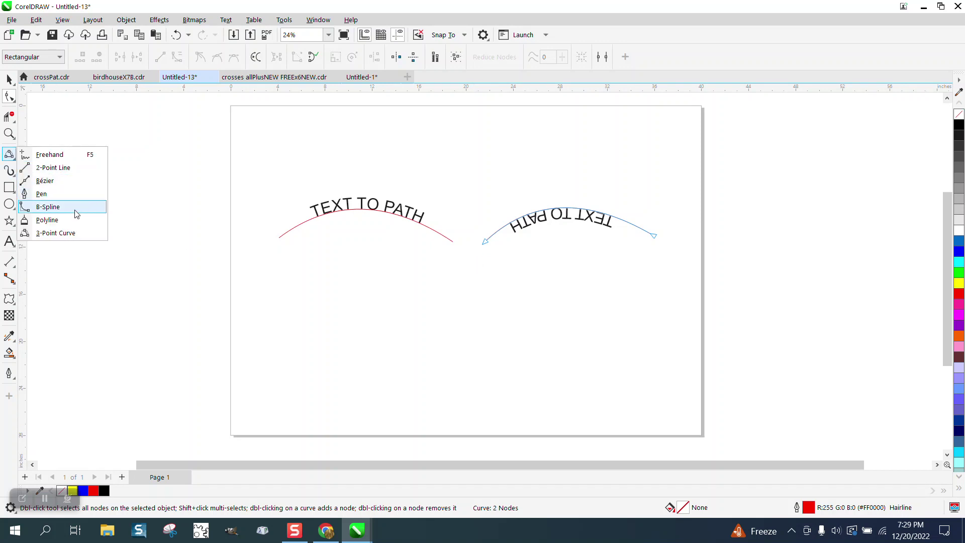
- Draw two lower arcs, left-to-right and right-to-left, then show the left arc's nodes
{"action": "left_click", "coordinate": [57, 233]}
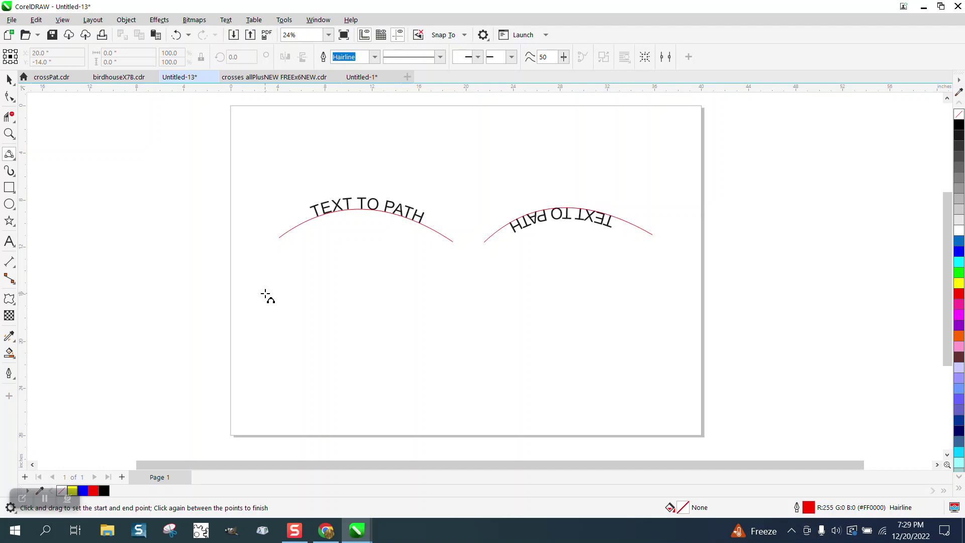
{"action": "left_click_drag", "start_coordinate": [266, 294], "coordinate": [464, 295]}
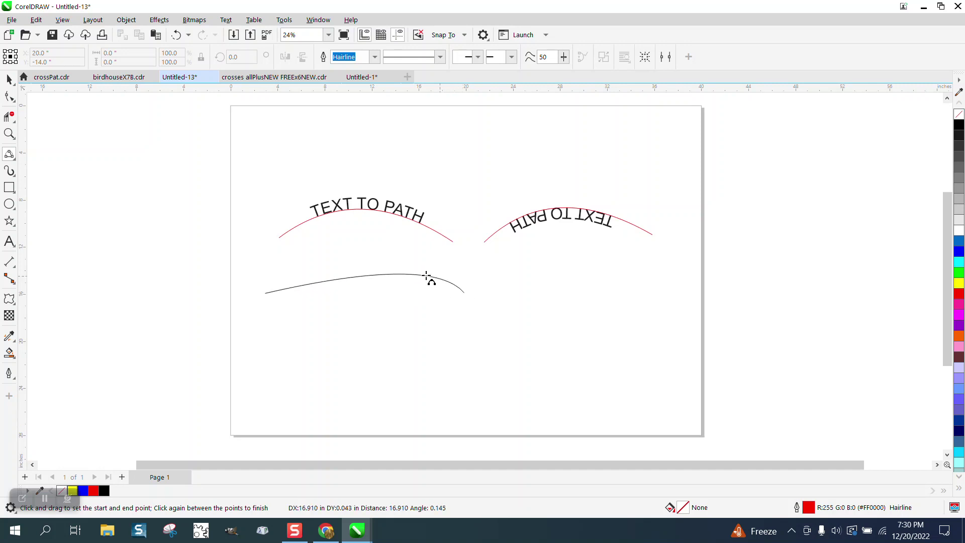
{"action": "left_click", "coordinate": [365, 265]}
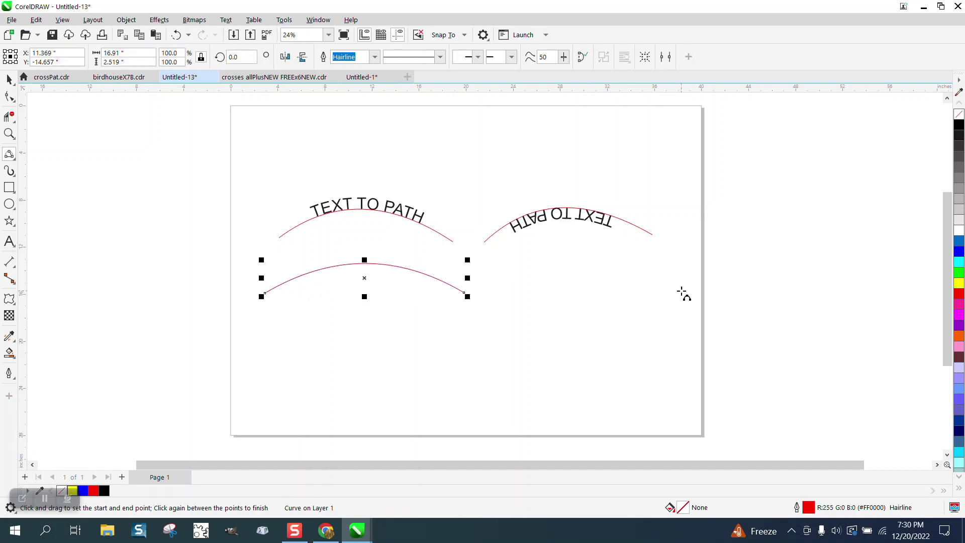
{"action": "left_click_drag", "start_coordinate": [683, 295], "coordinate": [504, 292]}
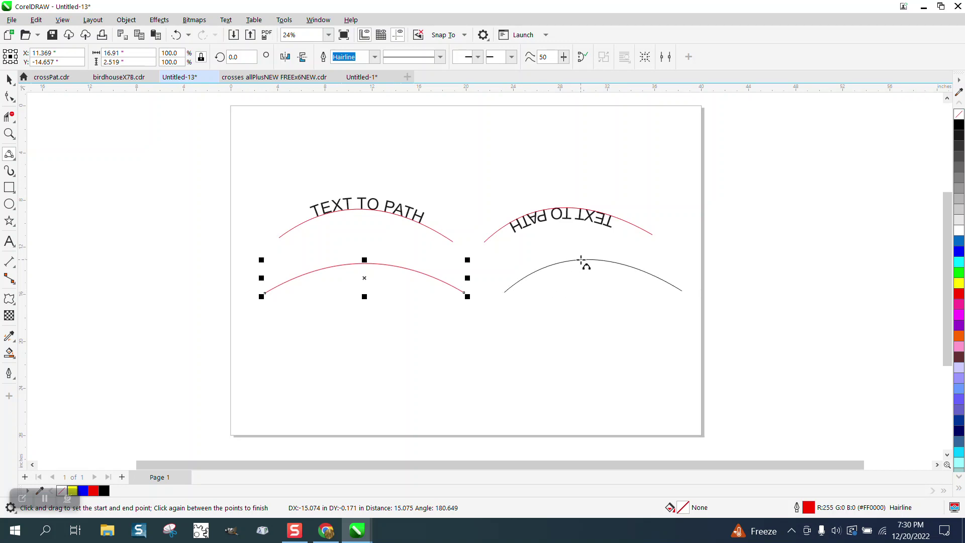
{"action": "left_click", "coordinate": [580, 259]}
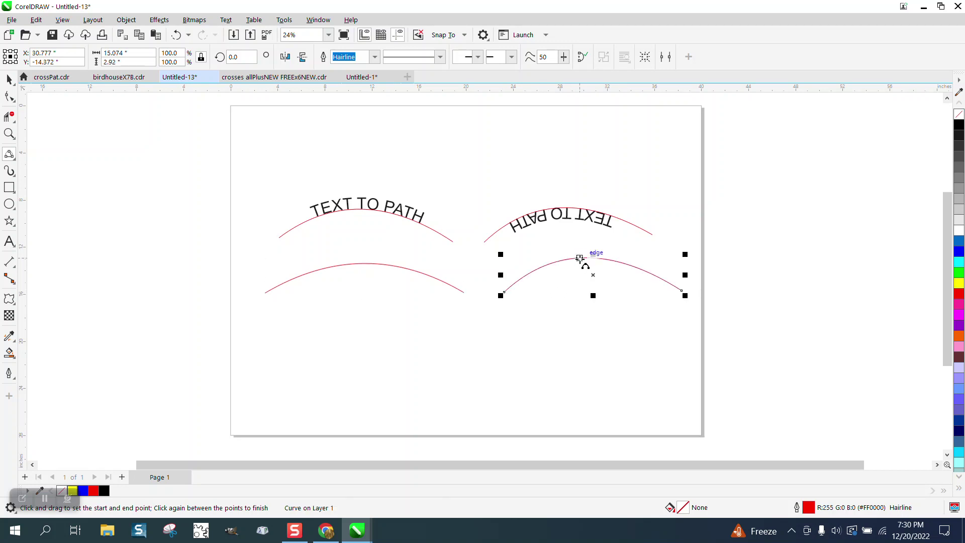
{"action": "left_click", "coordinate": [10, 96]}
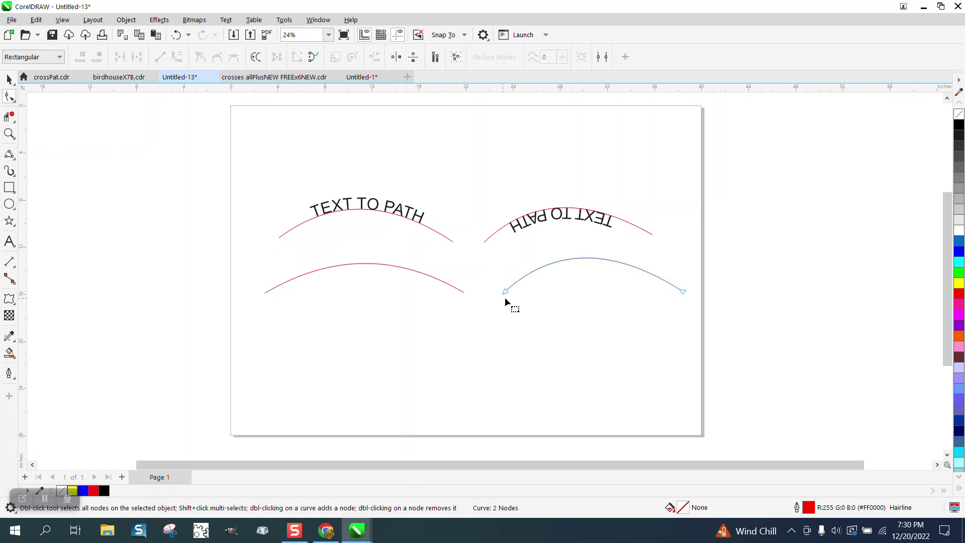
{"action": "left_click", "coordinate": [464, 292]}
- Draw two freehand wavy curves below the arcs, the left one left-to-right, the right one right-to-left
{"action": "left_click", "coordinate": [15, 163]}
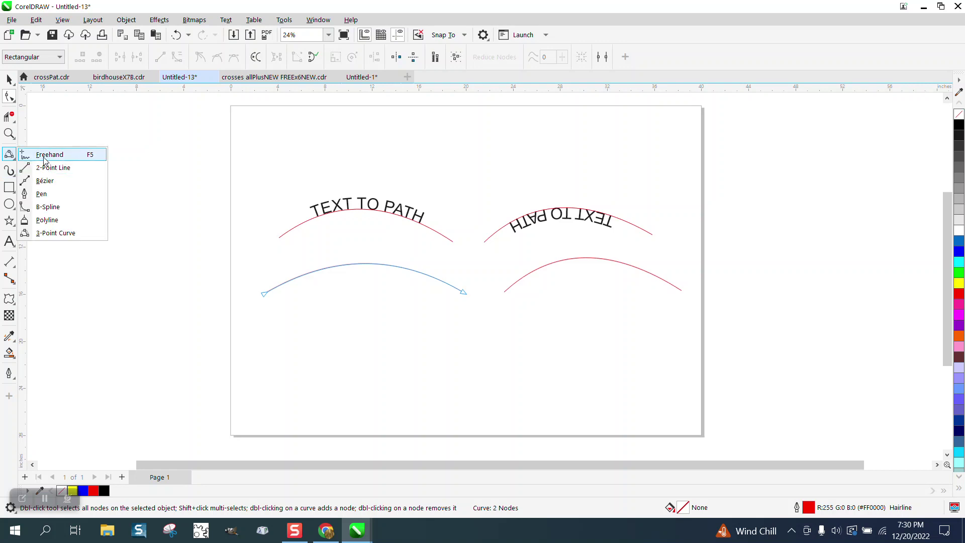
{"action": "left_click", "coordinate": [45, 156]}
{"action": "left_click_drag", "start_coordinate": [277, 355], "coordinate": [483, 346]}
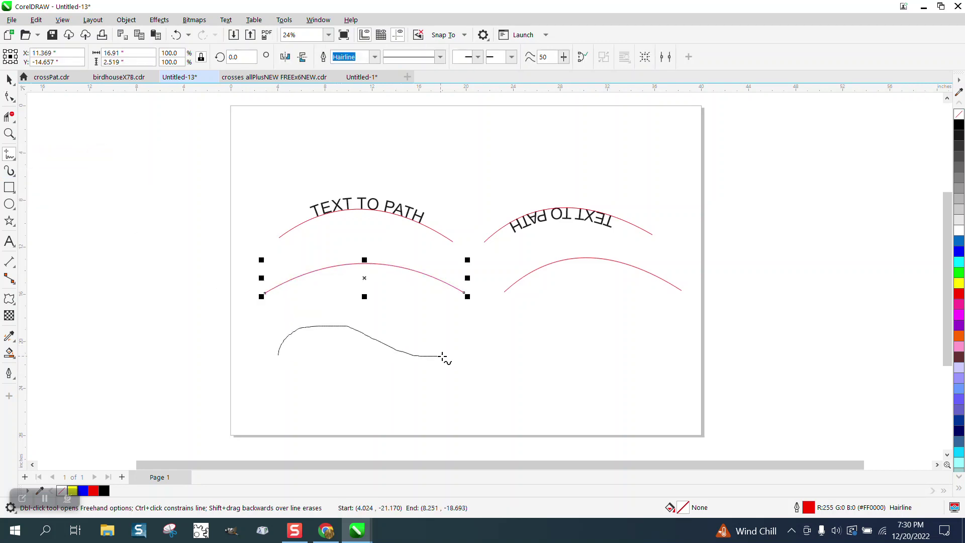
{"action": "left_click_drag", "start_coordinate": [709, 348], "coordinate": [524, 363]}
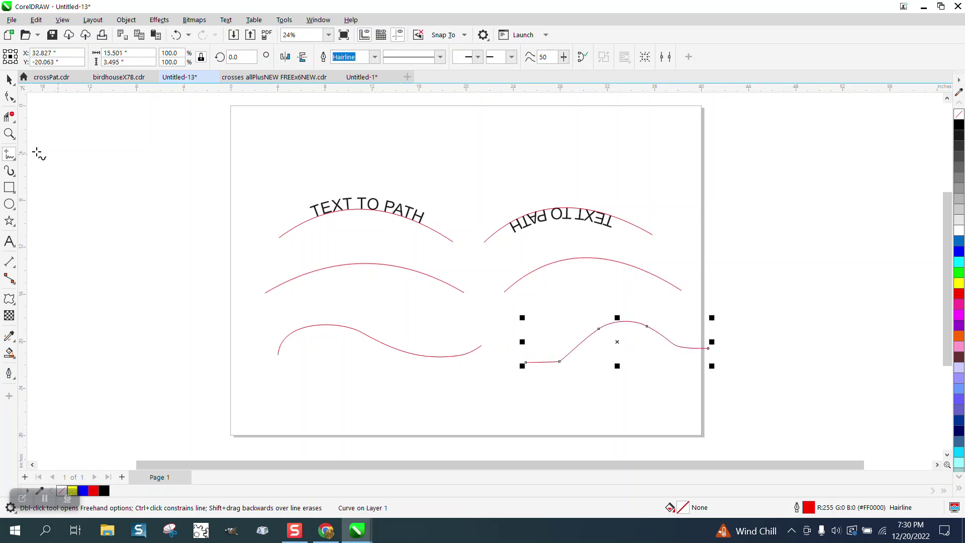
{"action": "left_click", "coordinate": [9, 79]}
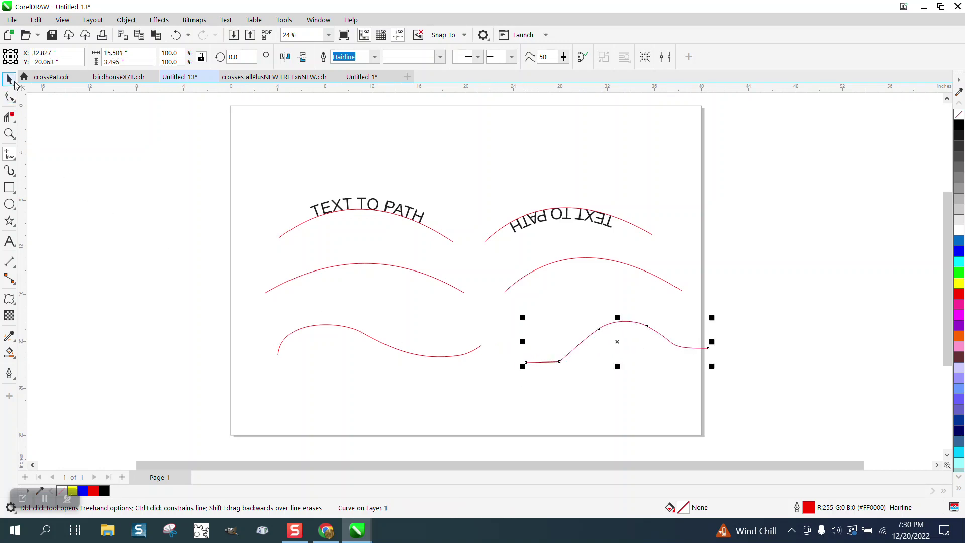
- Select the upper-left text on its arc and drag it up above the arc
{"action": "left_click", "coordinate": [424, 215]}
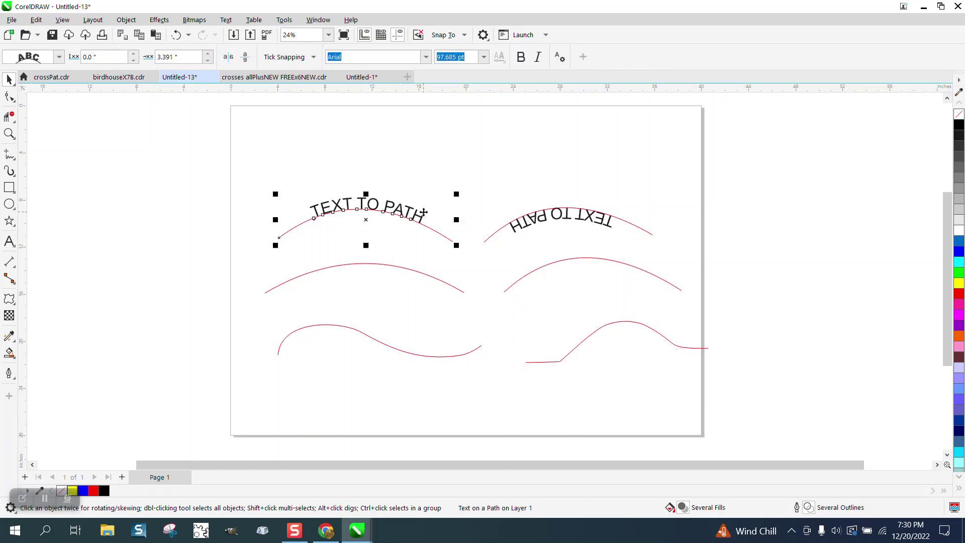
{"action": "left_click", "coordinate": [225, 20]}
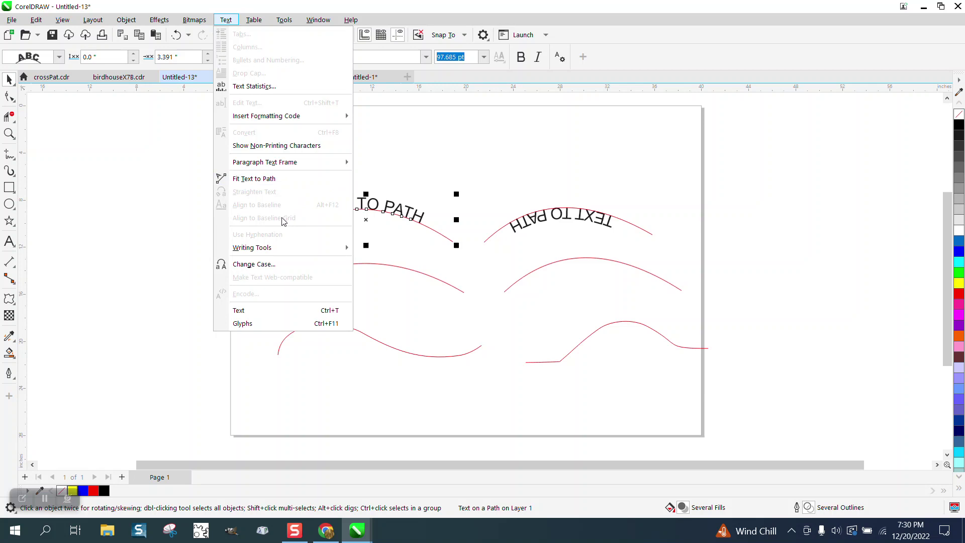
{"action": "left_click", "coordinate": [367, 160]}
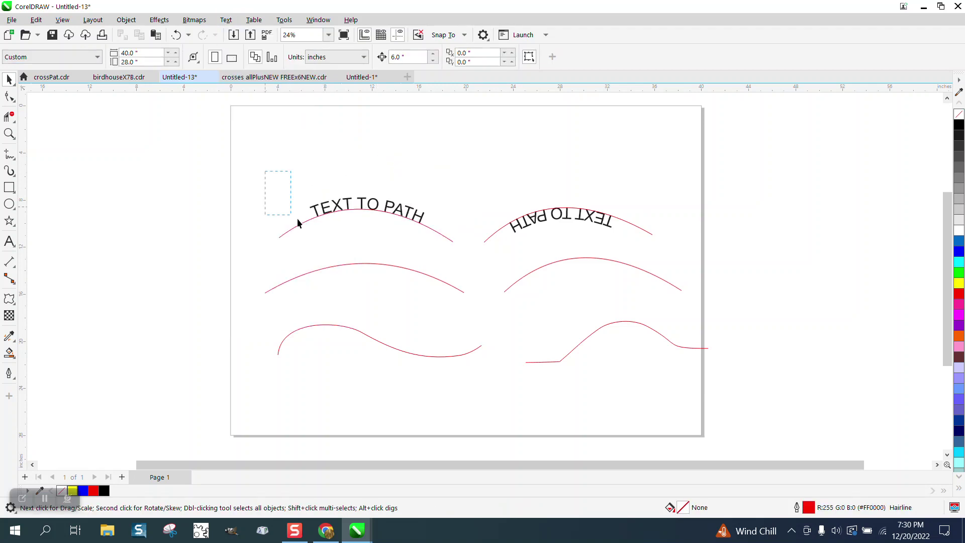
{"action": "left_click_drag", "start_coordinate": [471, 258], "coordinate": [472, 259]}
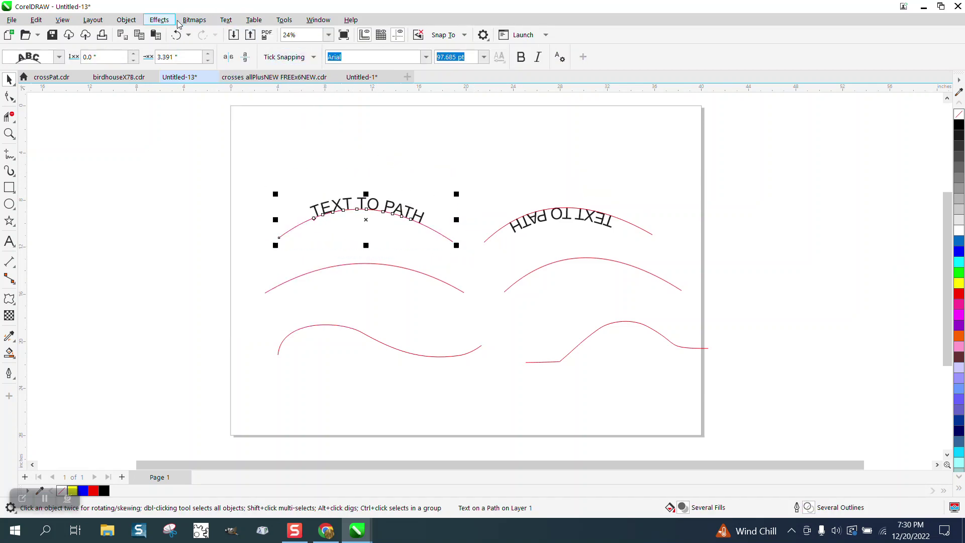
{"action": "left_click", "coordinate": [229, 23]}
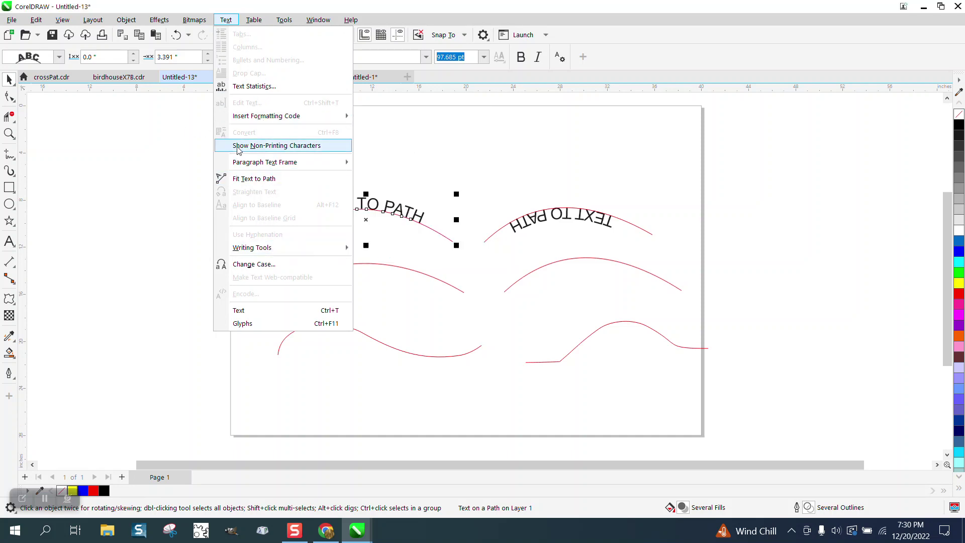
{"action": "left_click", "coordinate": [459, 157]}
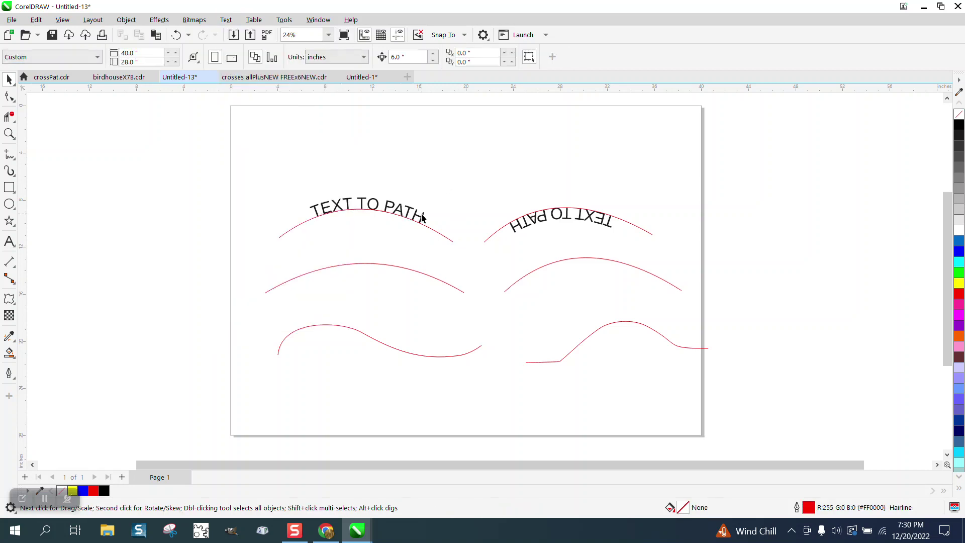
{"action": "left_click_drag", "start_coordinate": [424, 216], "coordinate": [423, 173]}
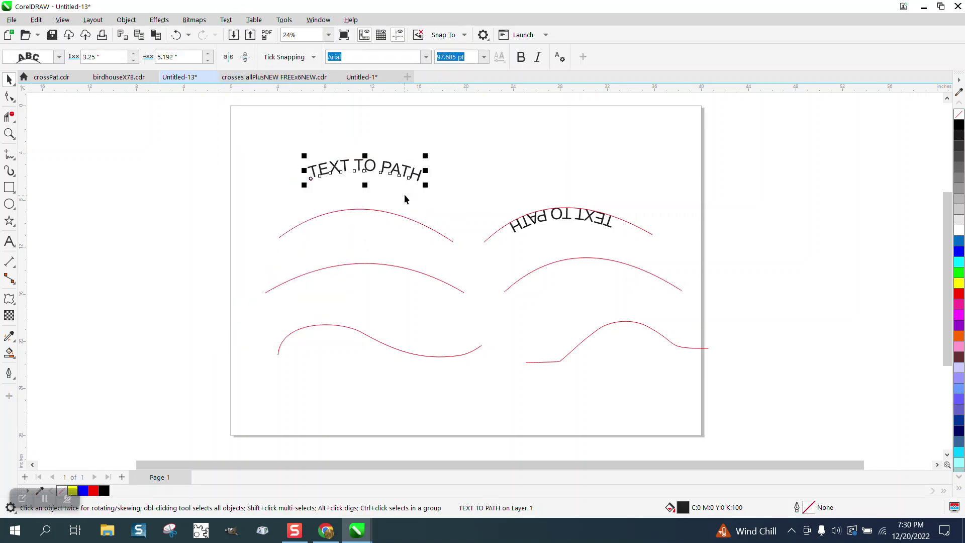
{"action": "left_click", "coordinate": [225, 20]}
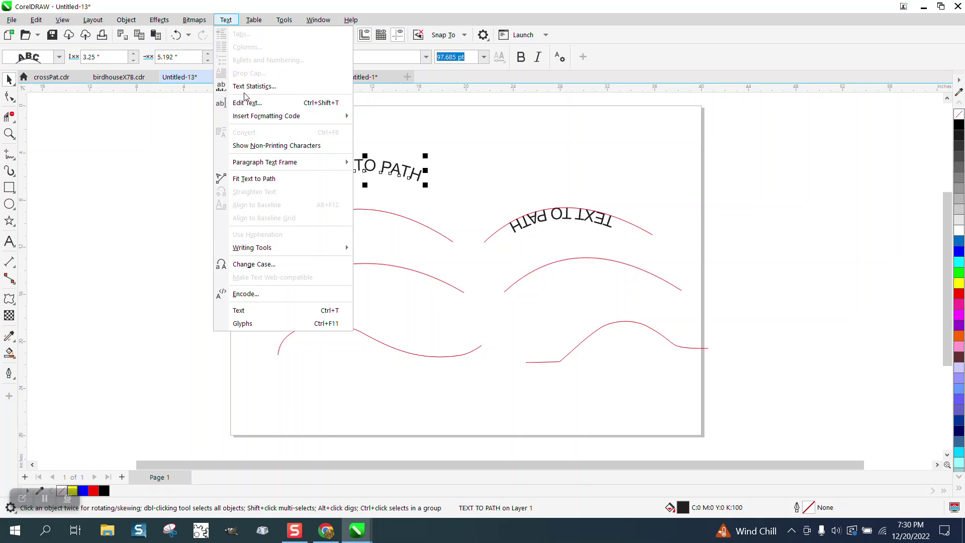
{"action": "left_click", "coordinate": [189, 101]}
- Separate the upper-left text from its arc with Object > Break Text Apart, then select the text
{"action": "left_click", "coordinate": [369, 163]}
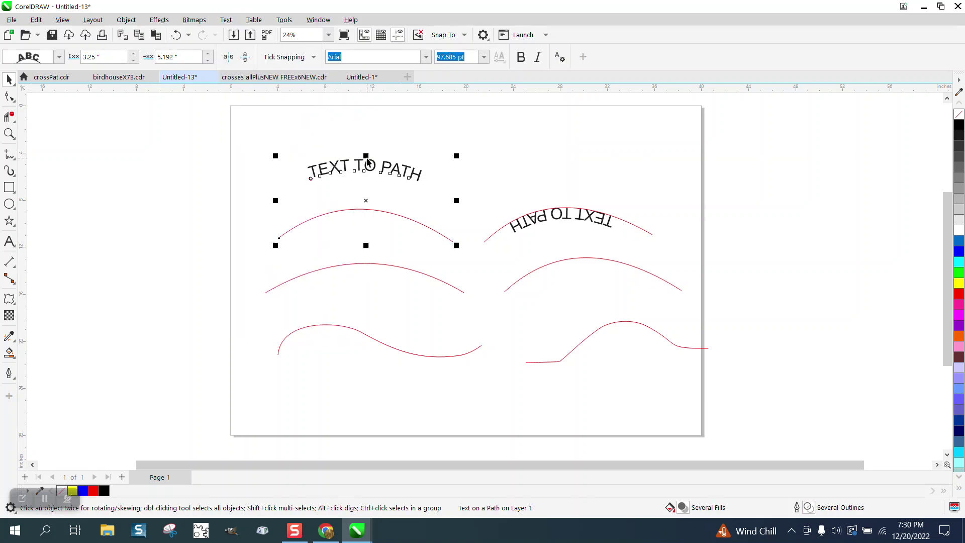
{"action": "left_click", "coordinate": [126, 20]}
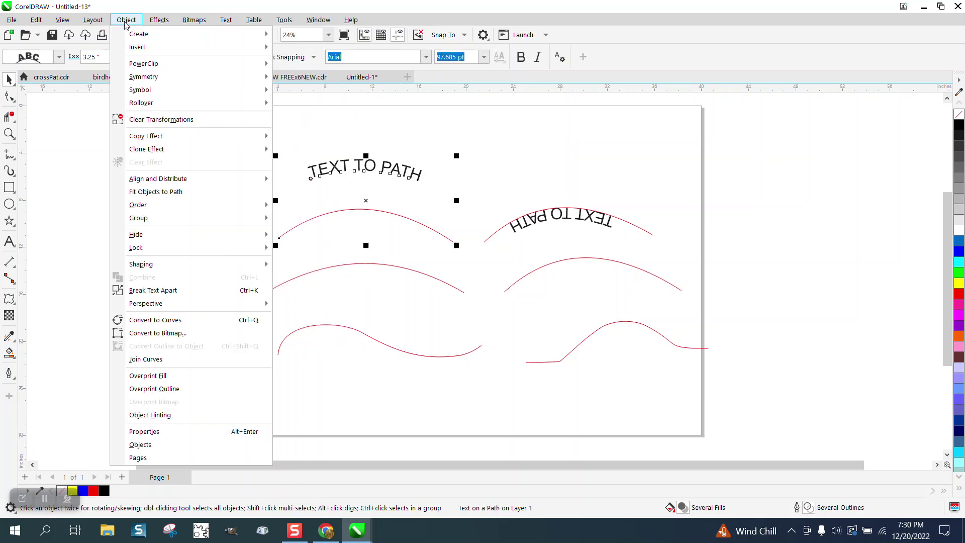
{"action": "left_click", "coordinate": [179, 290]}
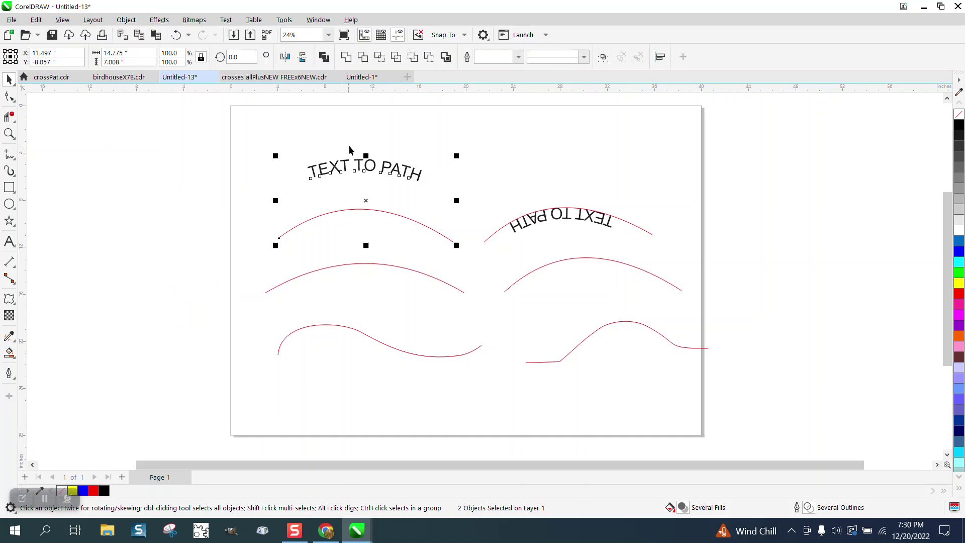
{"action": "left_click", "coordinate": [362, 167]}
{"action": "left_click", "coordinate": [360, 168]}
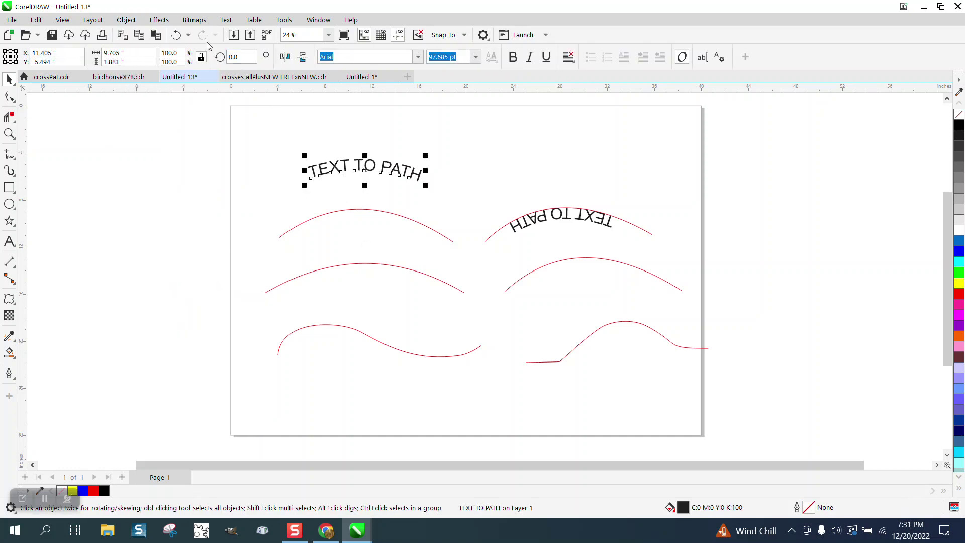
{"action": "left_click", "coordinate": [225, 20]}
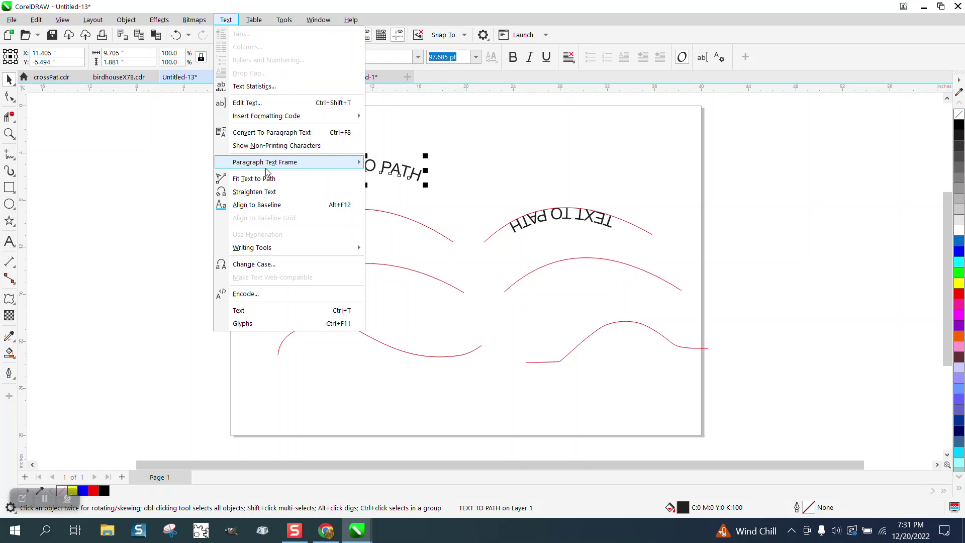
- Straighten the detached 'TEXT TO PATH' label and drag it down below the middle arcs
{"action": "left_click", "coordinate": [269, 192]}
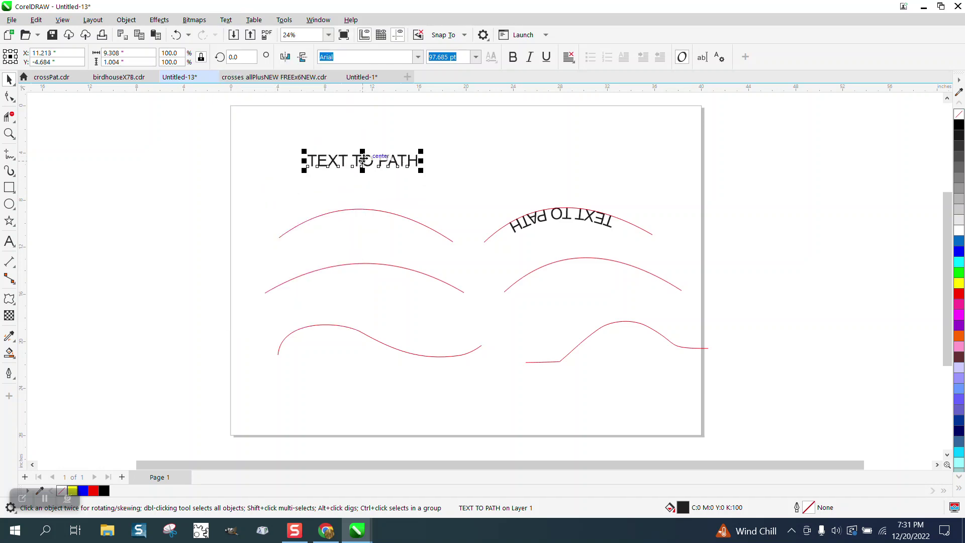
{"action": "mouse_move", "coordinate": [366, 160]}
{"action": "left_mouse_down"}
{"action": "mouse_move", "coordinate": [386, 307]}
{"action": "mouse_move", "coordinate": [596, 300]}
{"action": "left_mouse_up"}
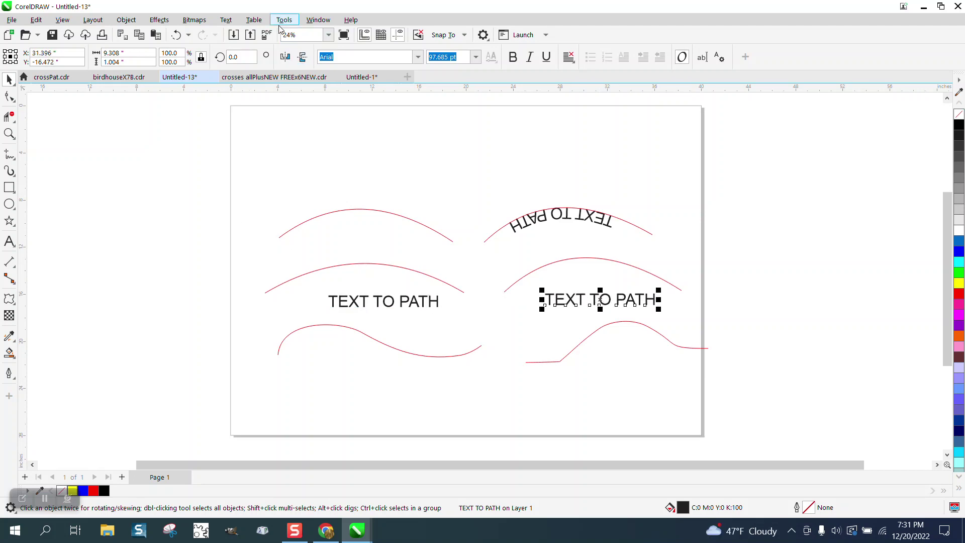
- Fit the text onto the lower-right wavy curve and display that curve's nodes with the Shape tool
{"action": "left_click", "coordinate": [227, 21]}
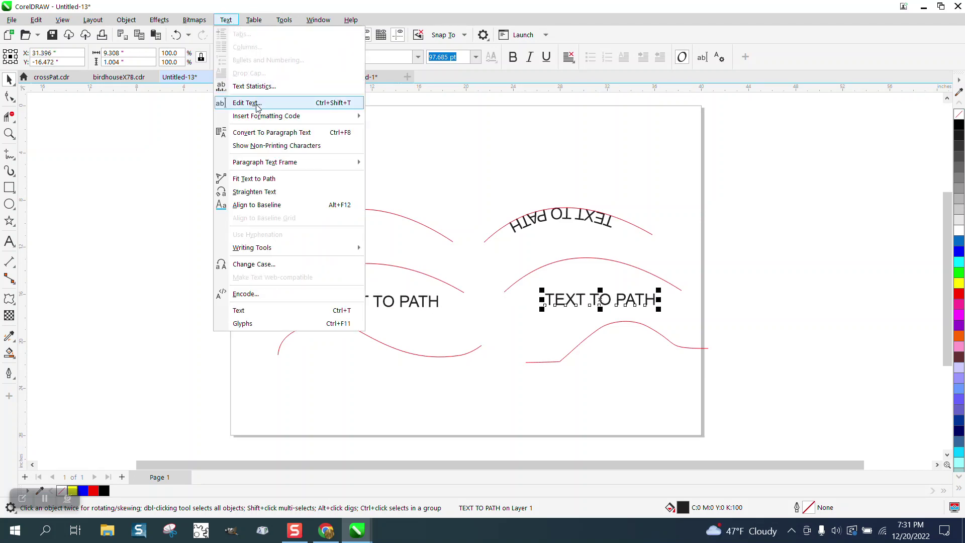
{"action": "left_click", "coordinate": [255, 178]}
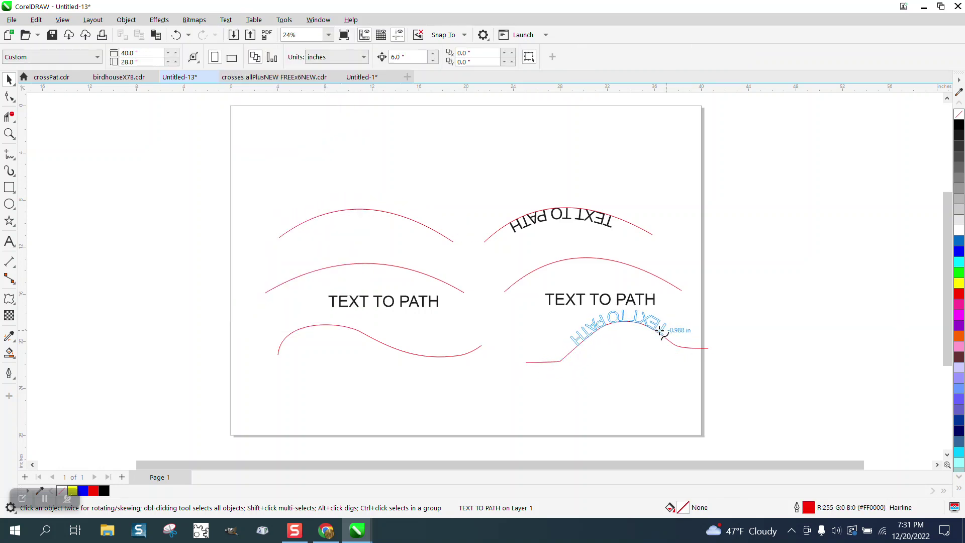
{"action": "left_click", "coordinate": [651, 329]}
{"action": "left_click", "coordinate": [9, 96]}
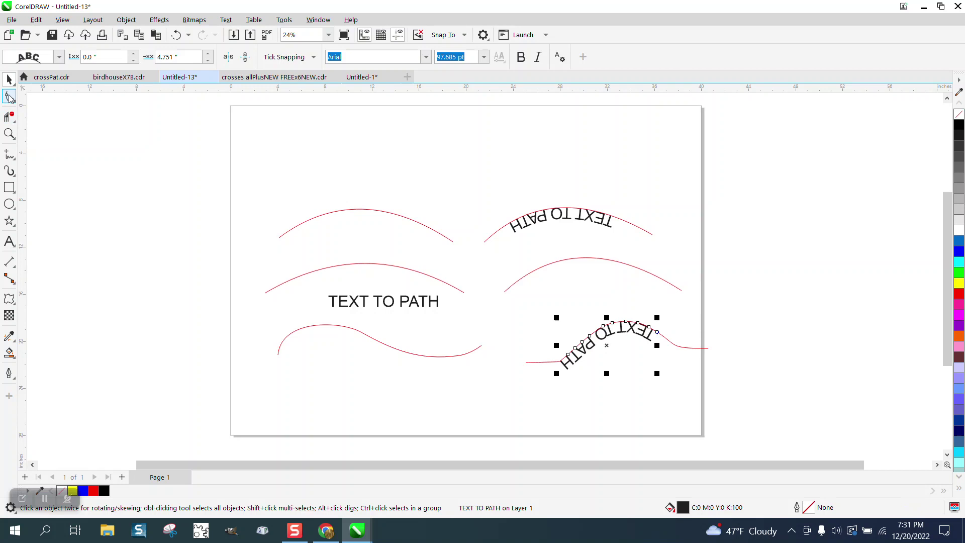
{"action": "left_click", "coordinate": [543, 363]}
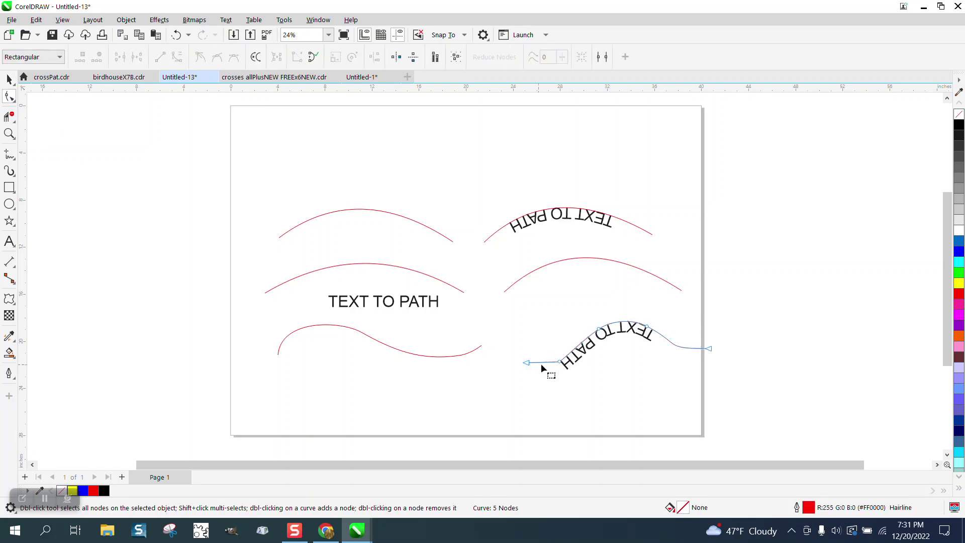